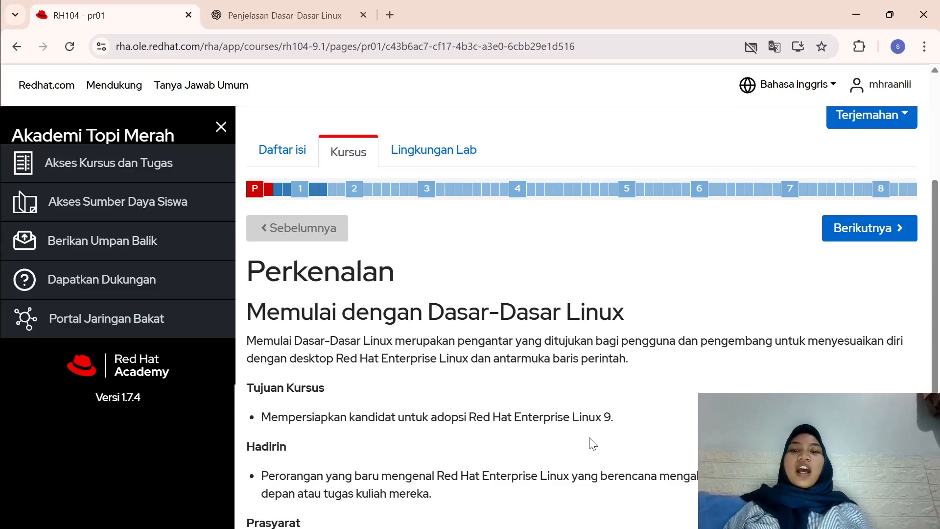
- Read the course introduction, covering the course objectives, audience and prerequisites
scroll(592, 443, "down", 2)
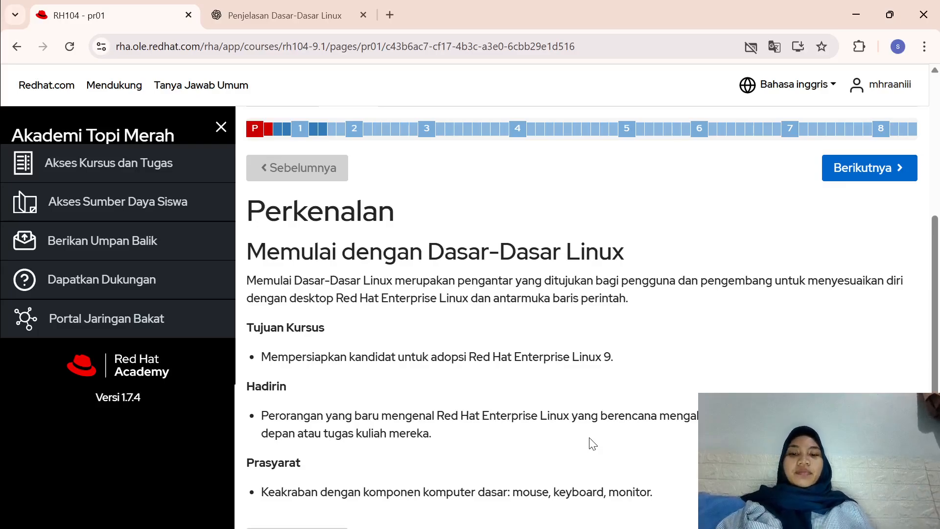
scroll(495, 353, "down", 1)
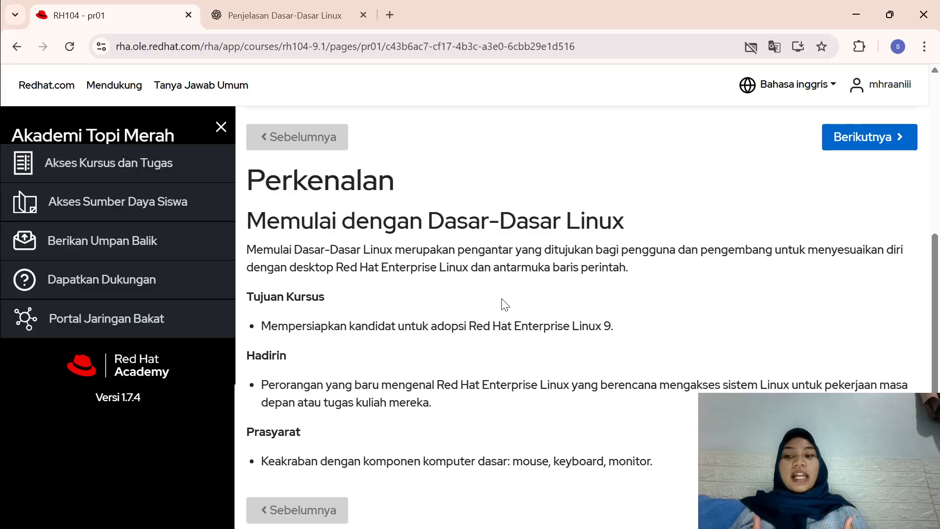
scroll(563, 294, "down", 1)
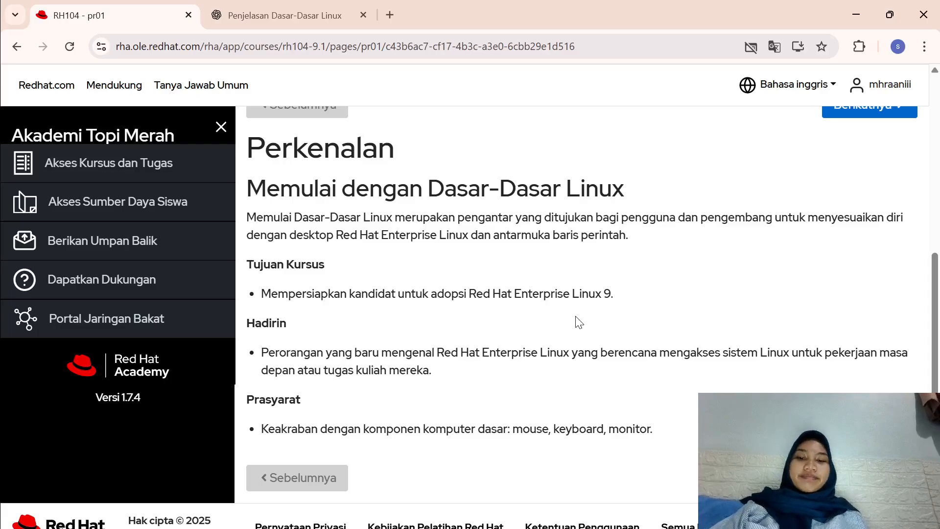
scroll(442, 283, "up", 1)
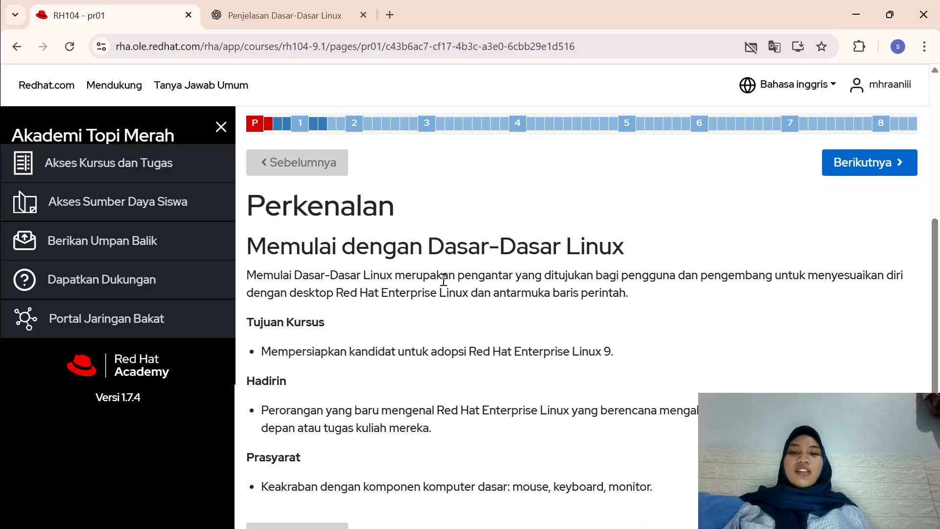
- Open the course's lab environment and examine the lab controls and the list of virtual machines
scroll(445, 286, "up", 3)
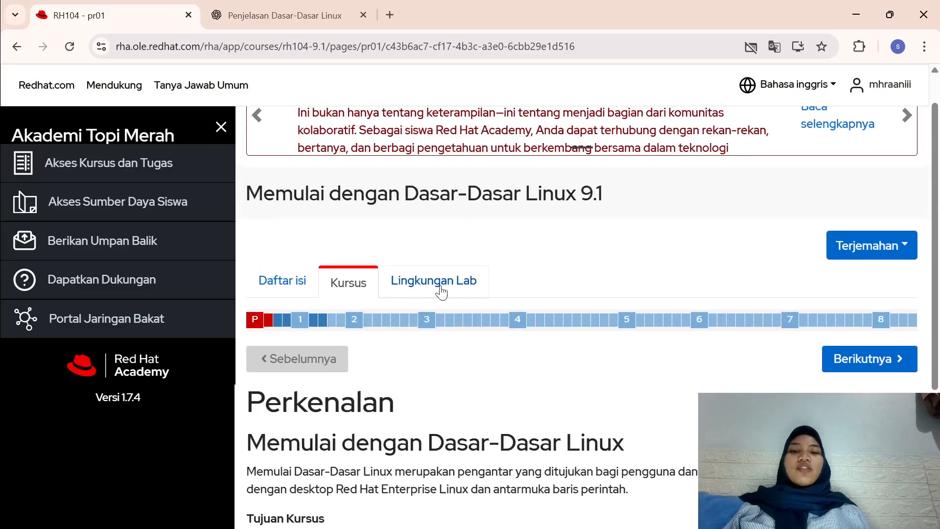
left_click(440, 291)
scroll(440, 291, "down", 3)
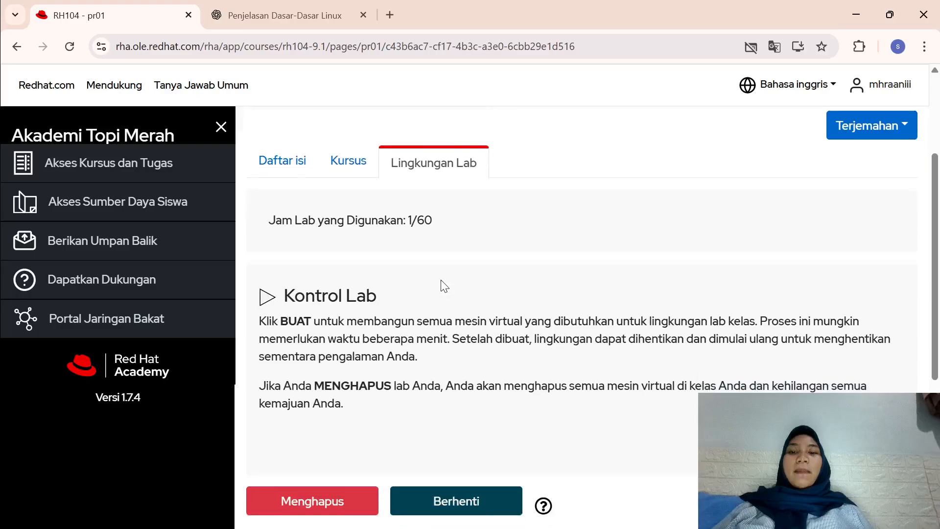
scroll(442, 281, "down", 2)
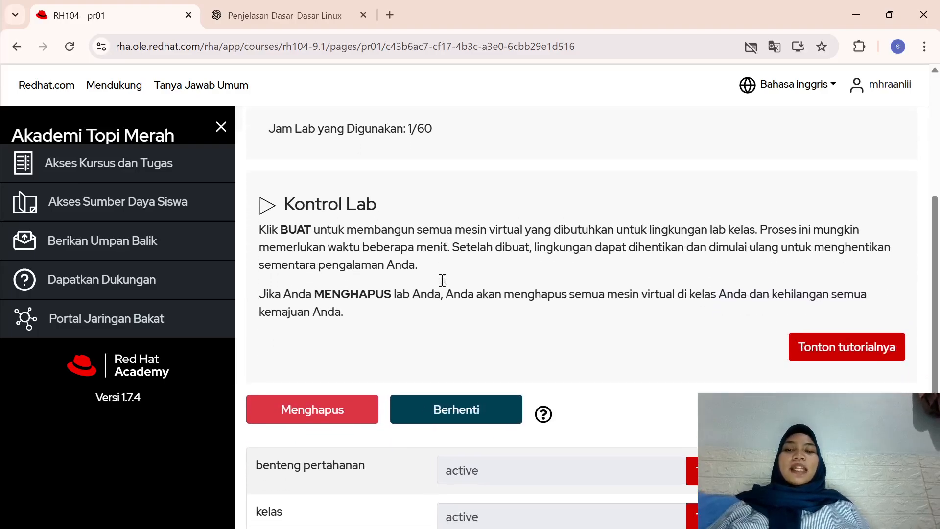
scroll(442, 280, "down", 1)
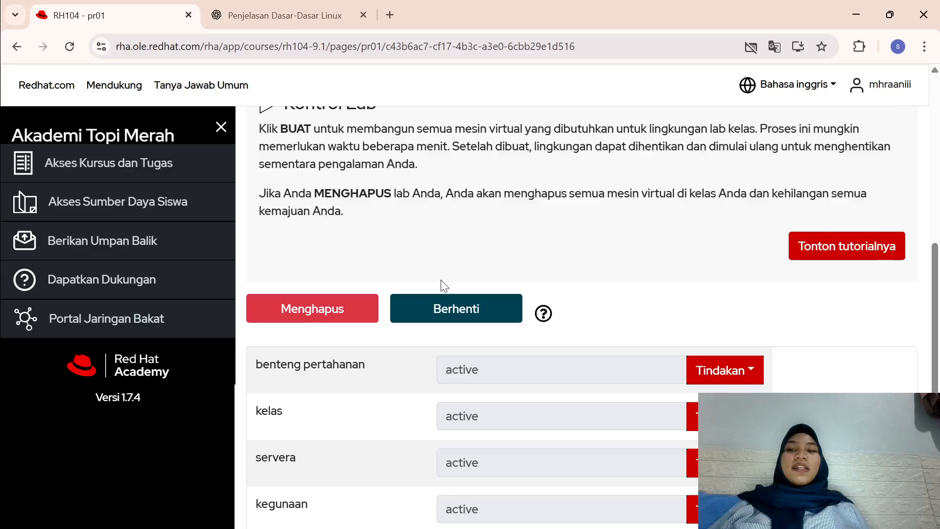
scroll(442, 282, "up", 3)
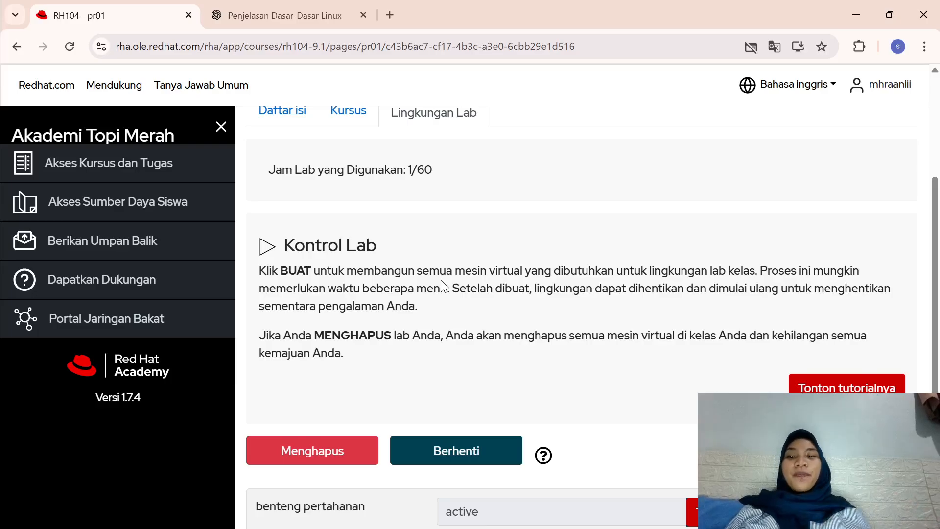
scroll(467, 397, "down", 3)
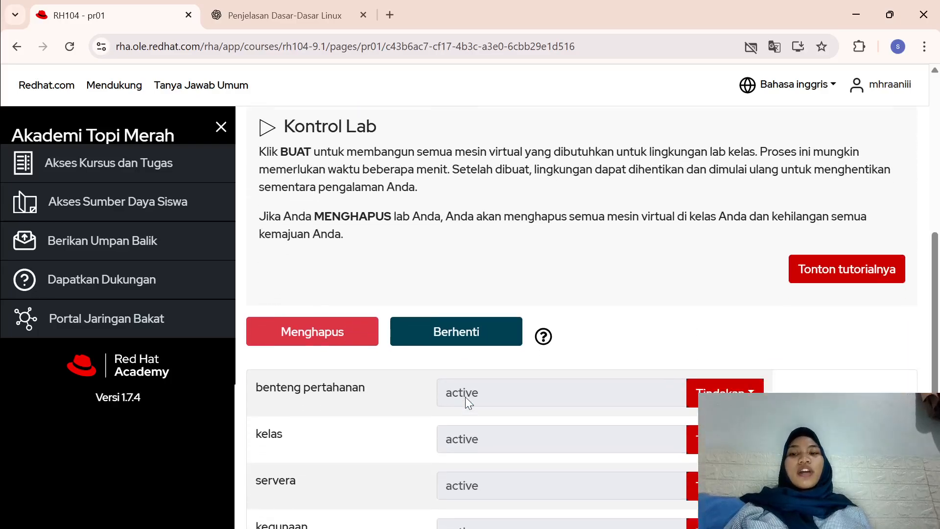
scroll(466, 397, "down", 1)
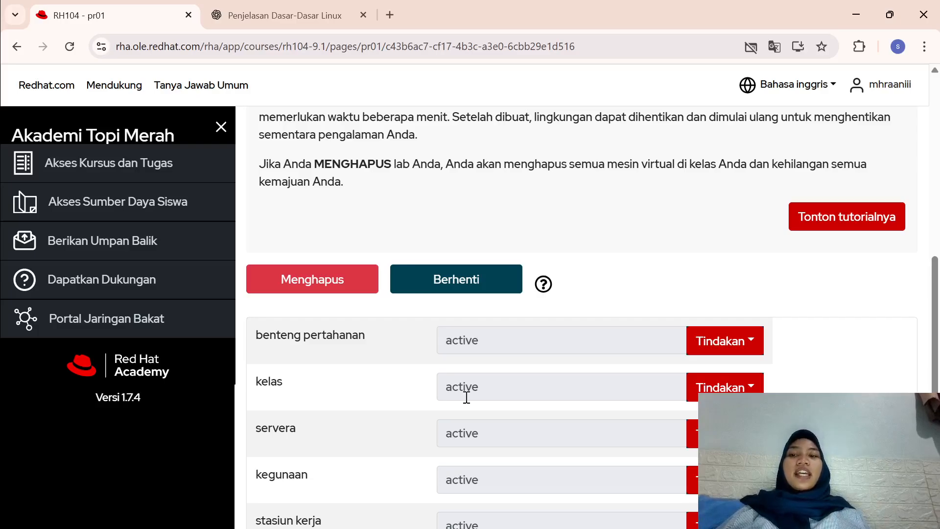
scroll(354, 457, "down", 1)
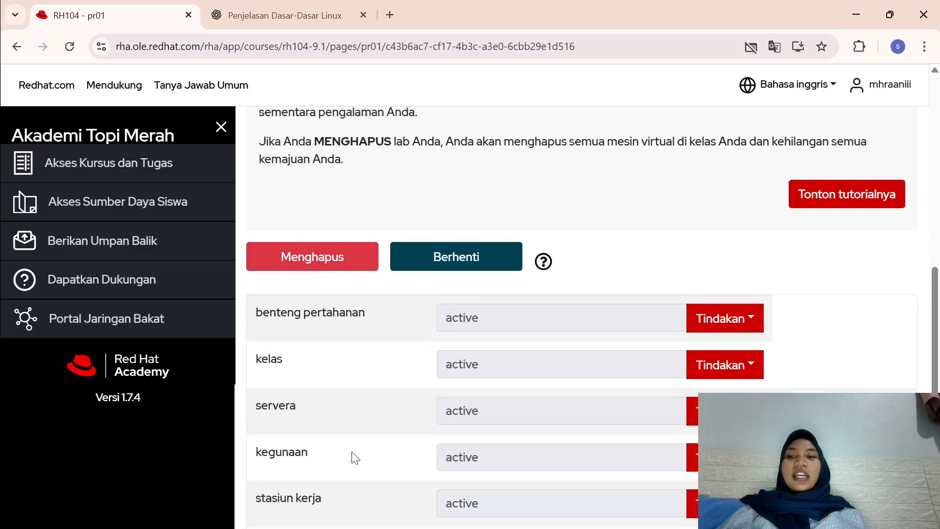
scroll(353, 458, "down", 2)
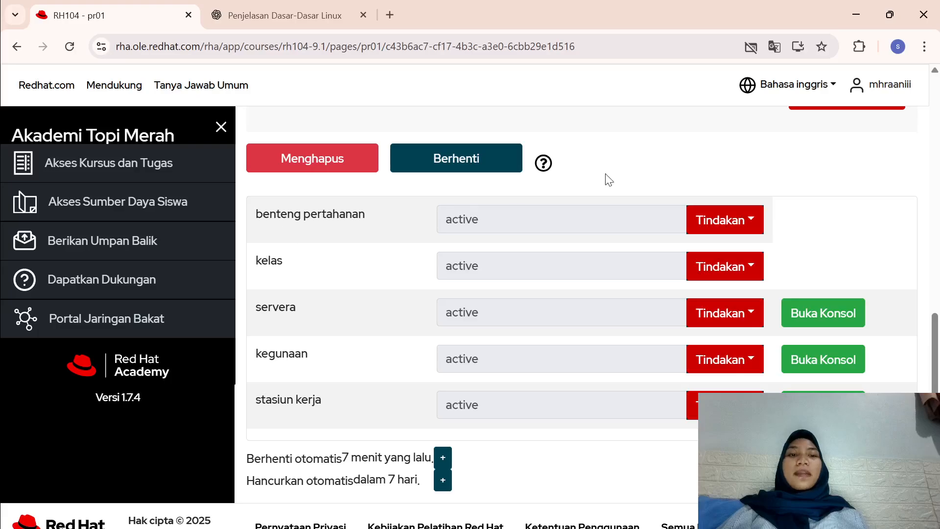
- Switch the page's translation from Indonesian back to English
left_click(773, 46)
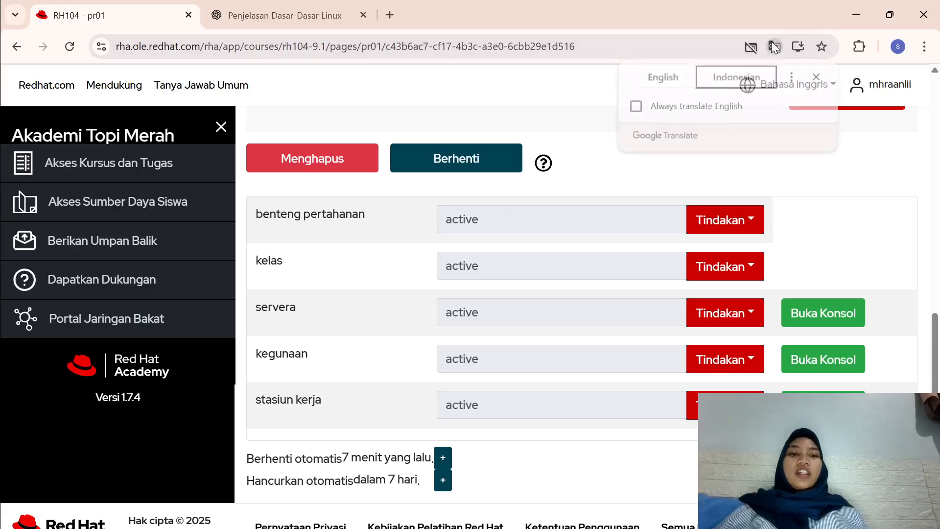
left_click(684, 76)
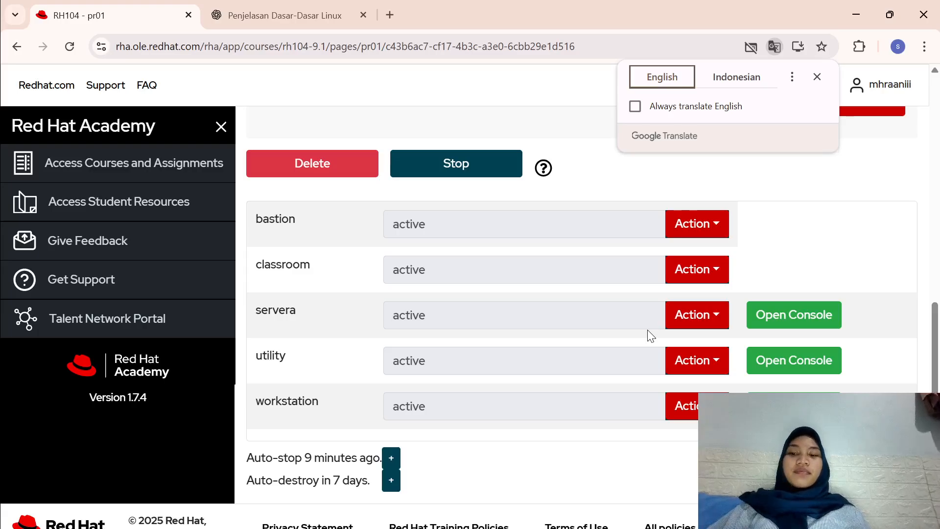
- Examine the power actions offered for the bastion machine without running any of them
left_click(722, 238)
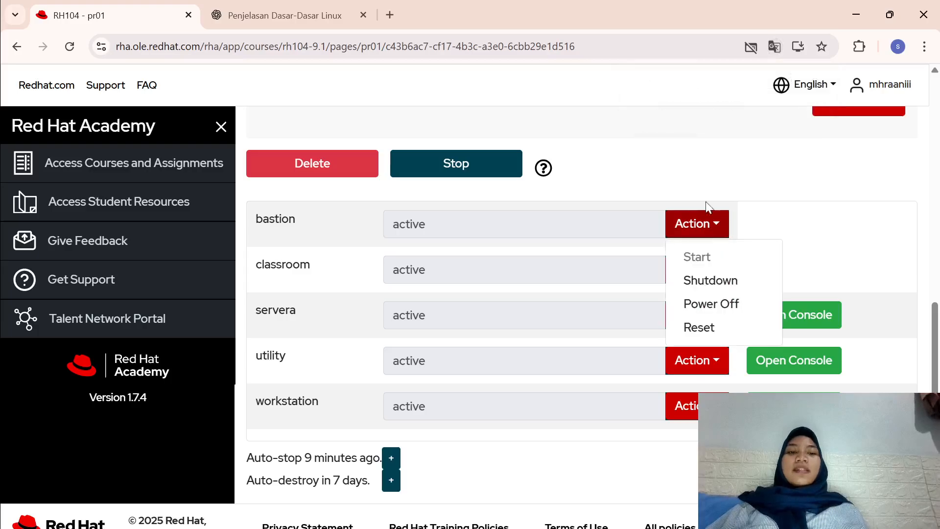
left_click(703, 232)
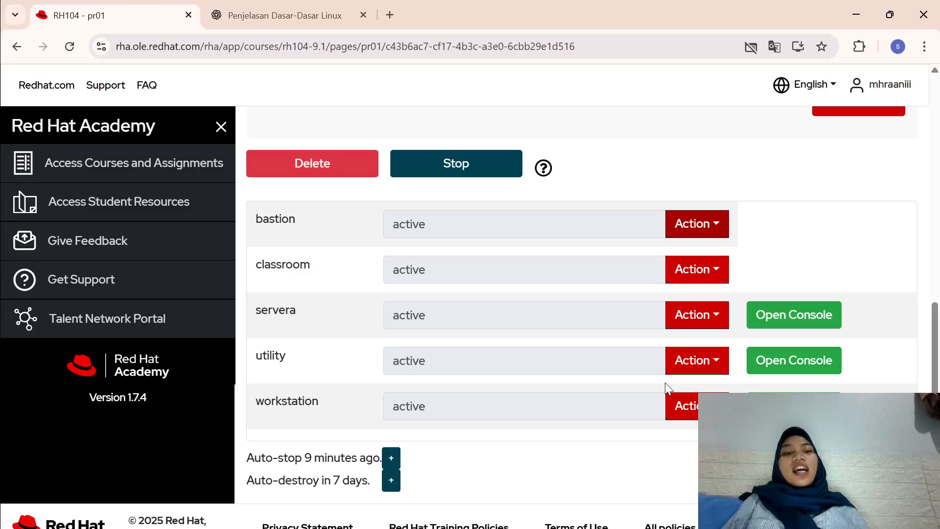
left_click(726, 235)
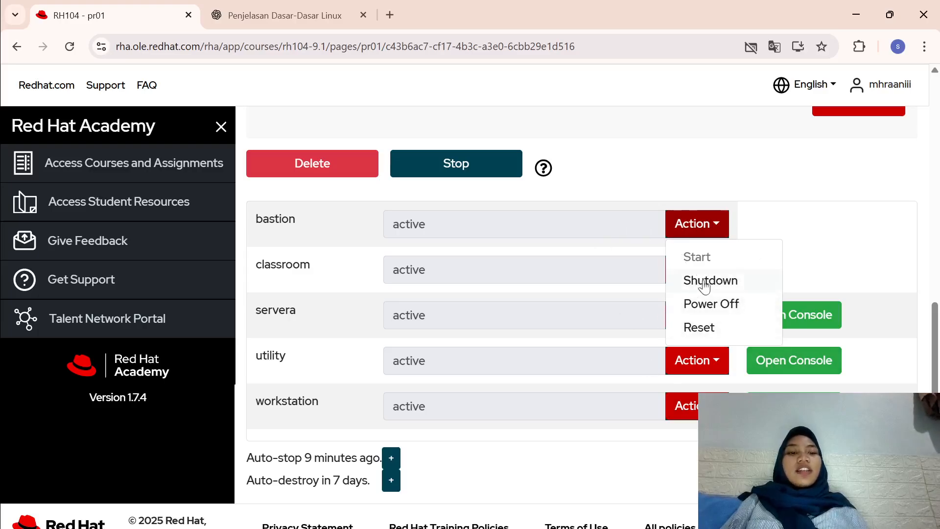
left_click(791, 205)
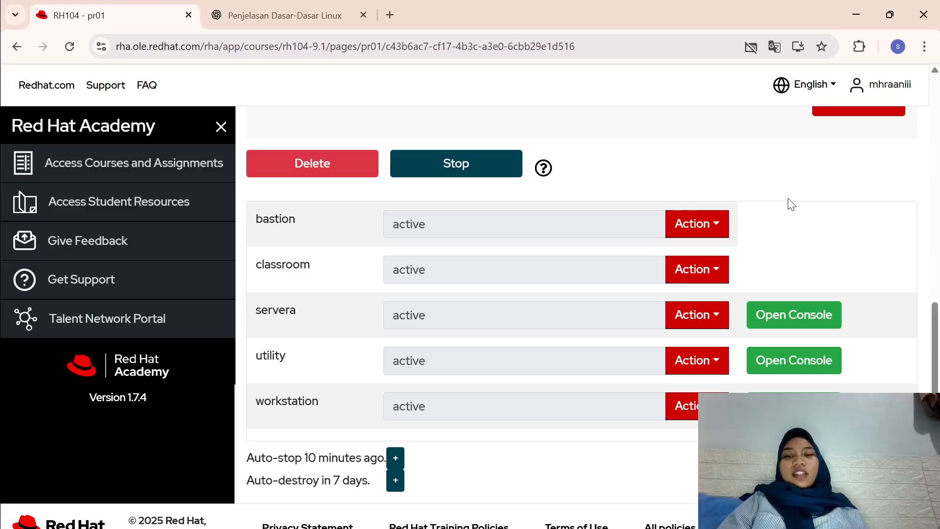
left_click(710, 219)
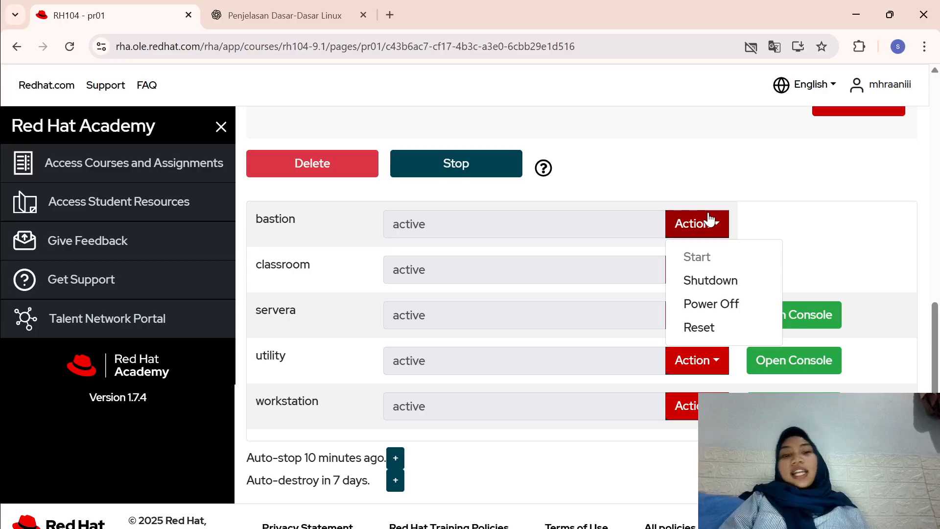
left_click(709, 220)
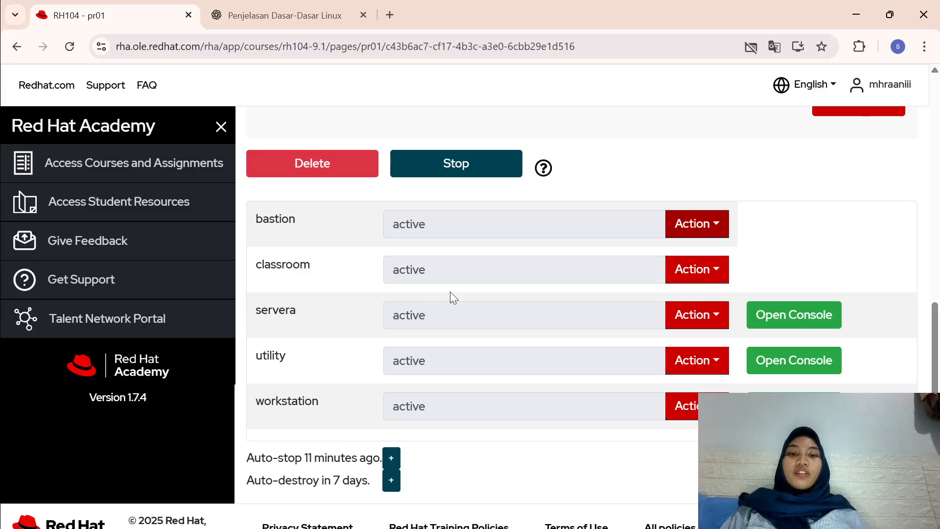
- Return to the course content, open the Orientation to the Classroom Environment section and examine its network diagram
scroll(450, 293, "up", 7)
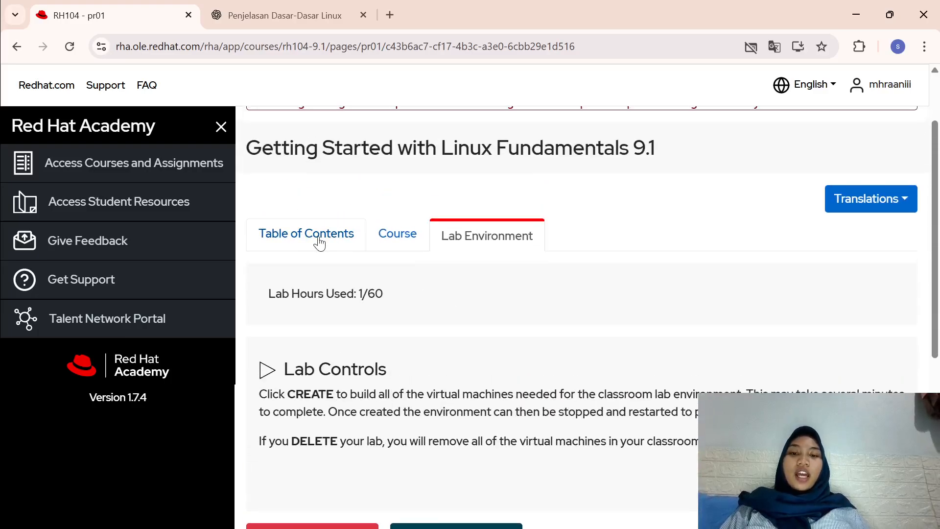
left_click(342, 233)
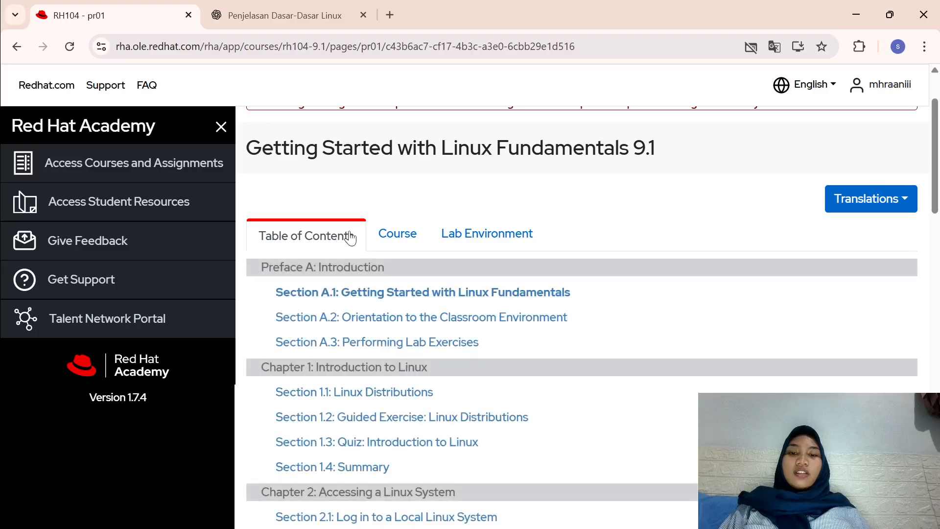
left_click(384, 238)
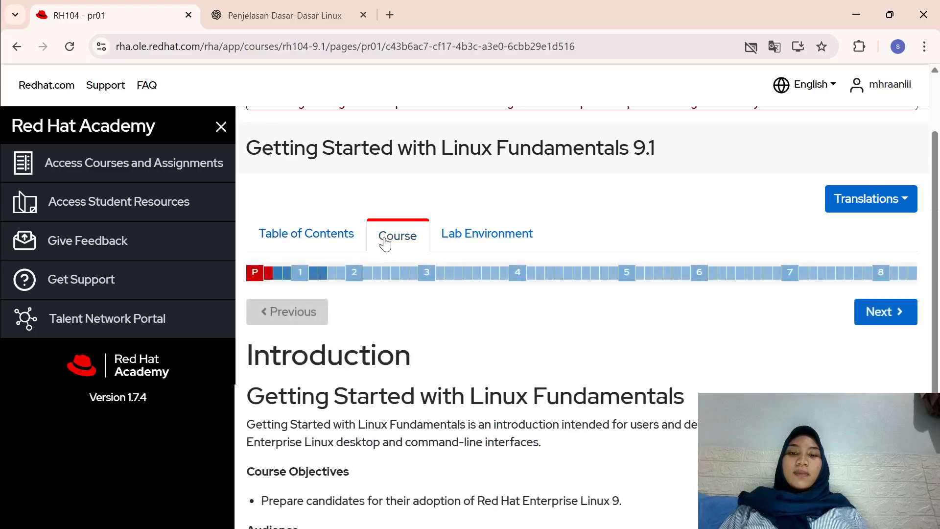
left_click(278, 277)
scroll(279, 284, "down", 3)
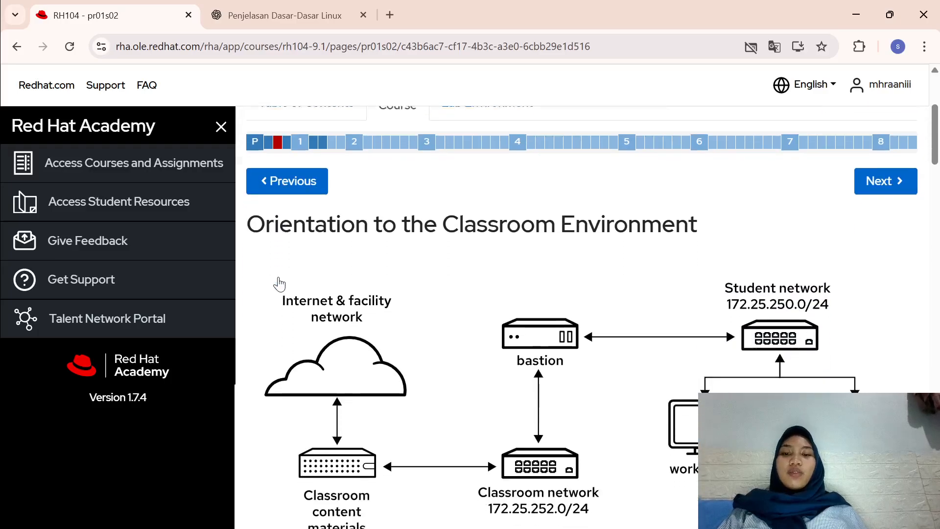
scroll(279, 283, "down", 2)
scroll(279, 284, "down", 2)
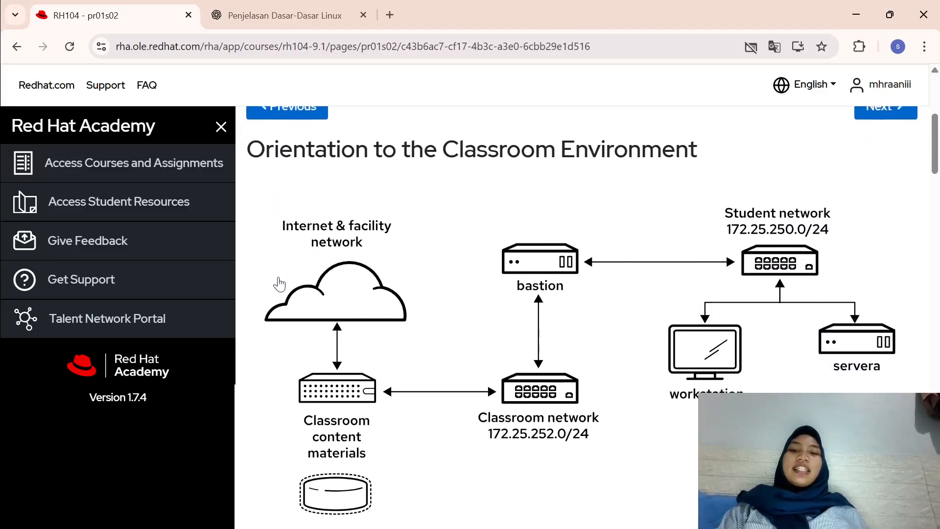
scroll(279, 284, "up", 1)
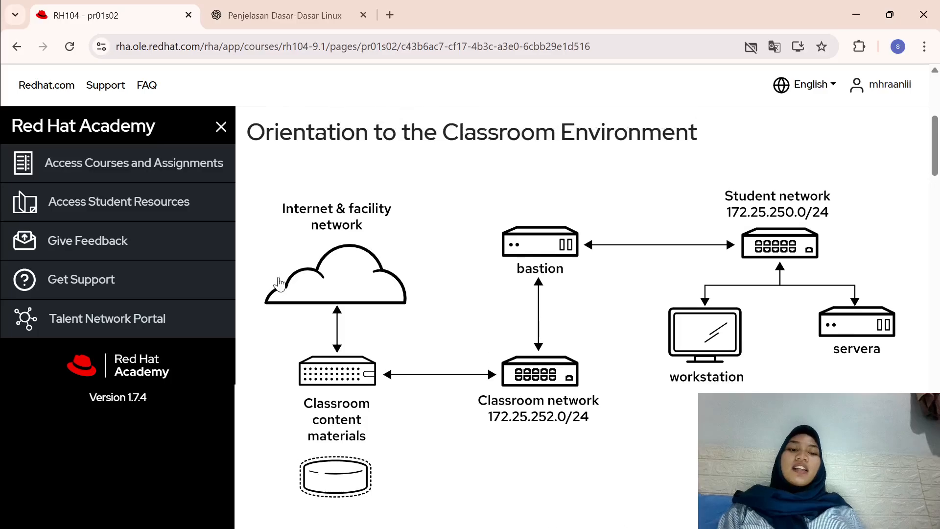